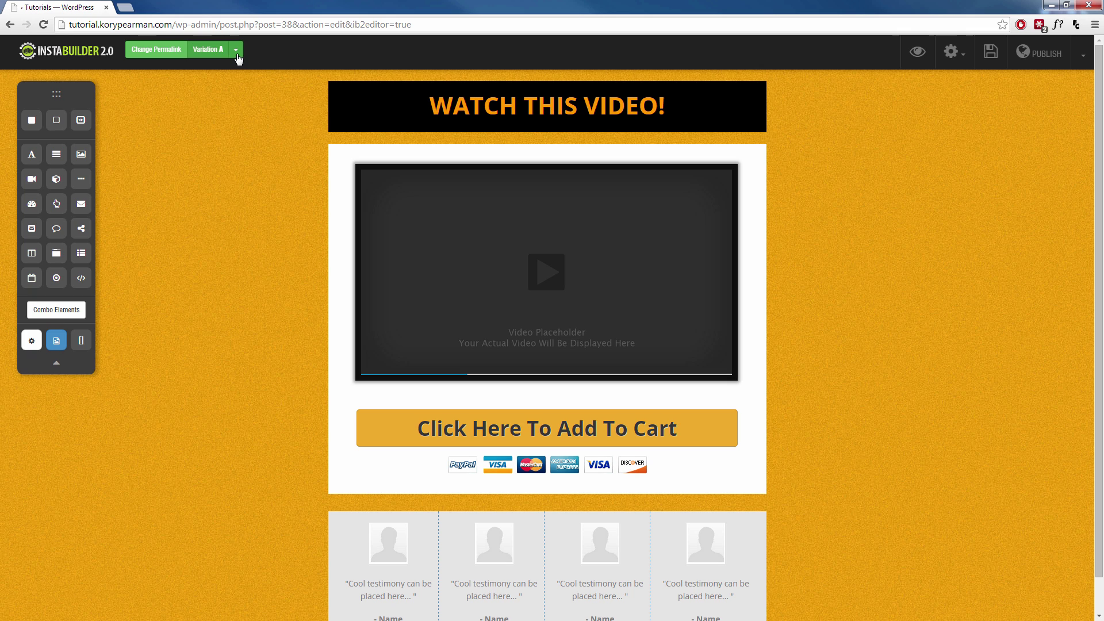
- Create Variation B by duplicating the current sales page variation
{"action": "left_click", "coordinate": [236, 54]}
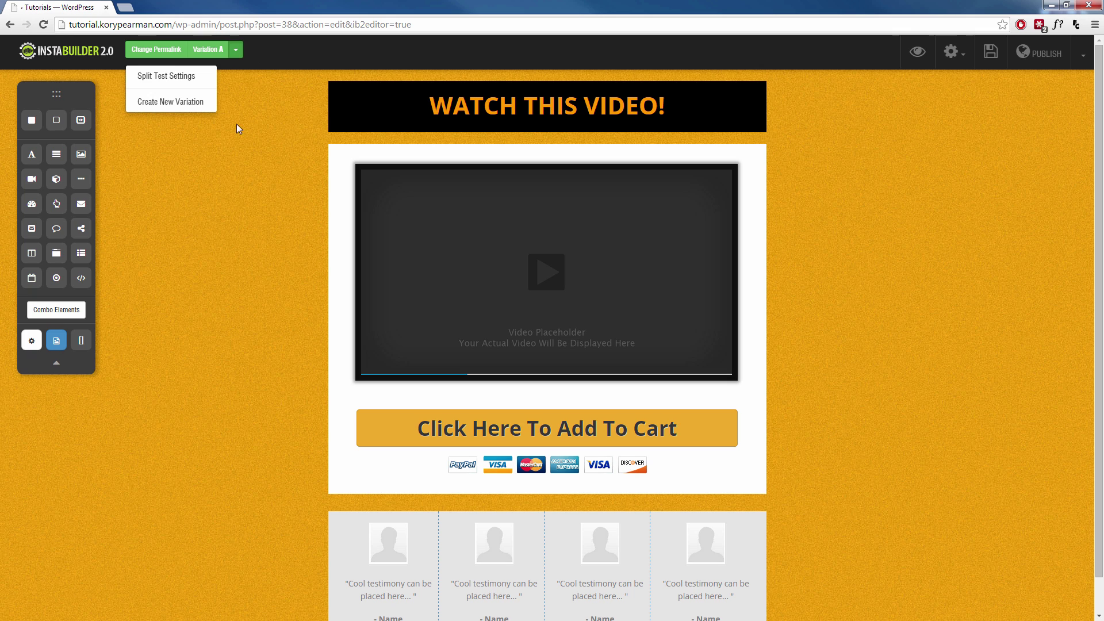
{"action": "left_click", "coordinate": [180, 102]}
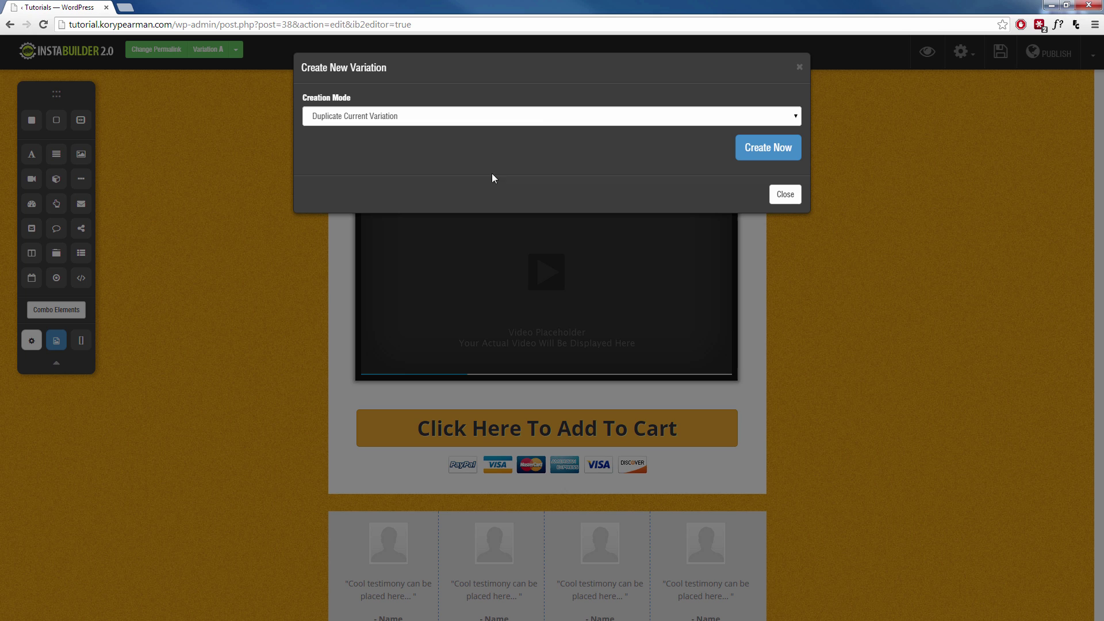
{"action": "left_click", "coordinate": [545, 119]}
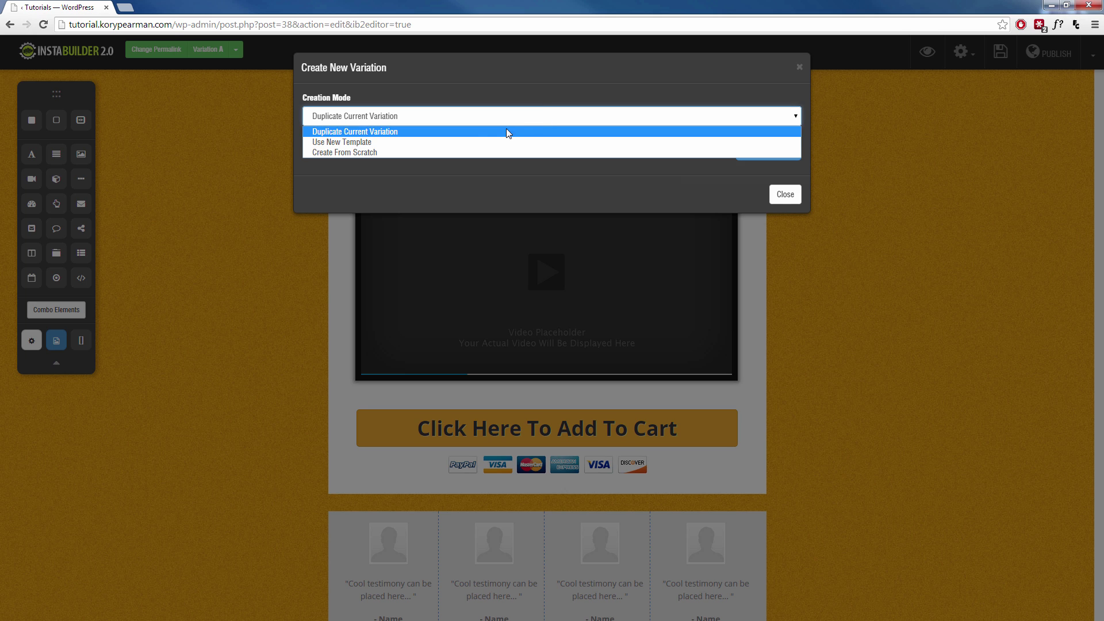
{"action": "left_click", "coordinate": [440, 135]}
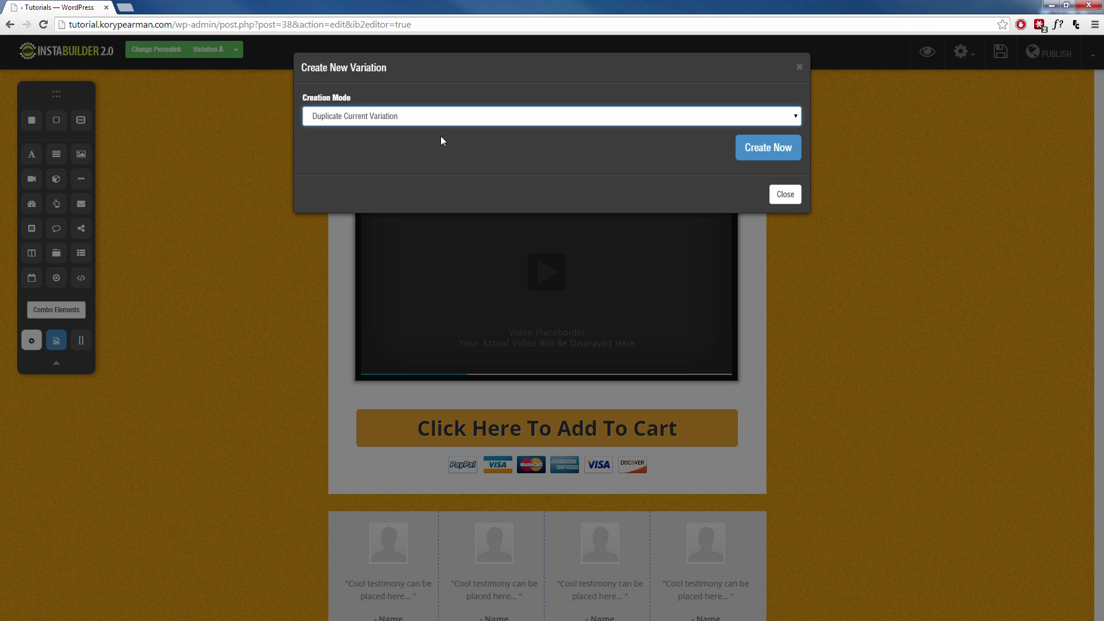
{"action": "left_click", "coordinate": [753, 154]}
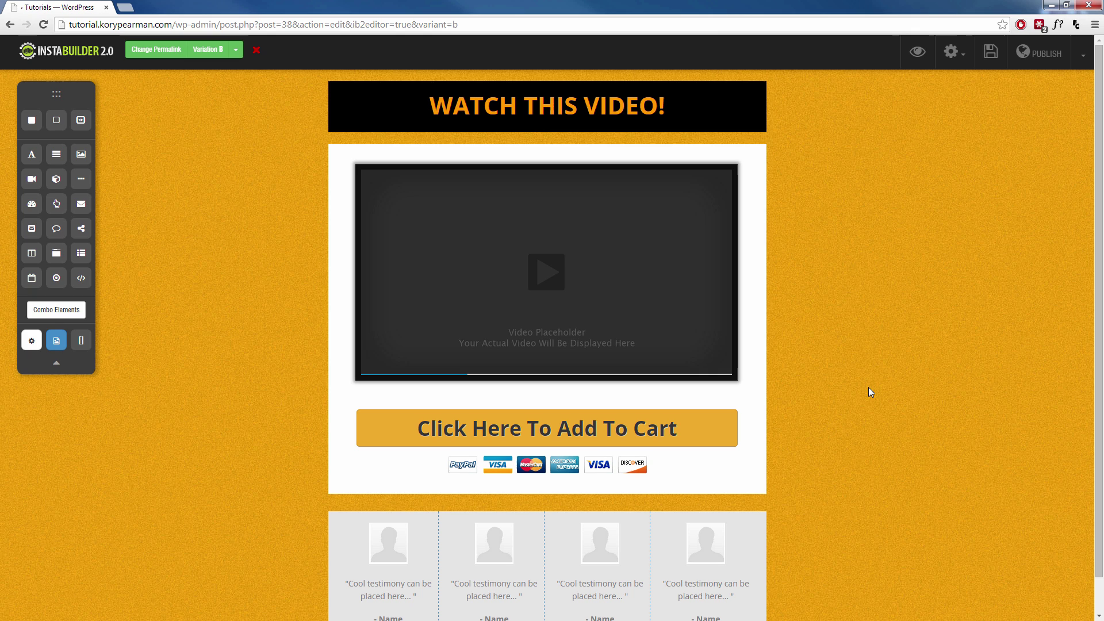
- Replace the page background image with the green pre-made pattern and close Page Settings
{"action": "left_click", "coordinate": [951, 60]}
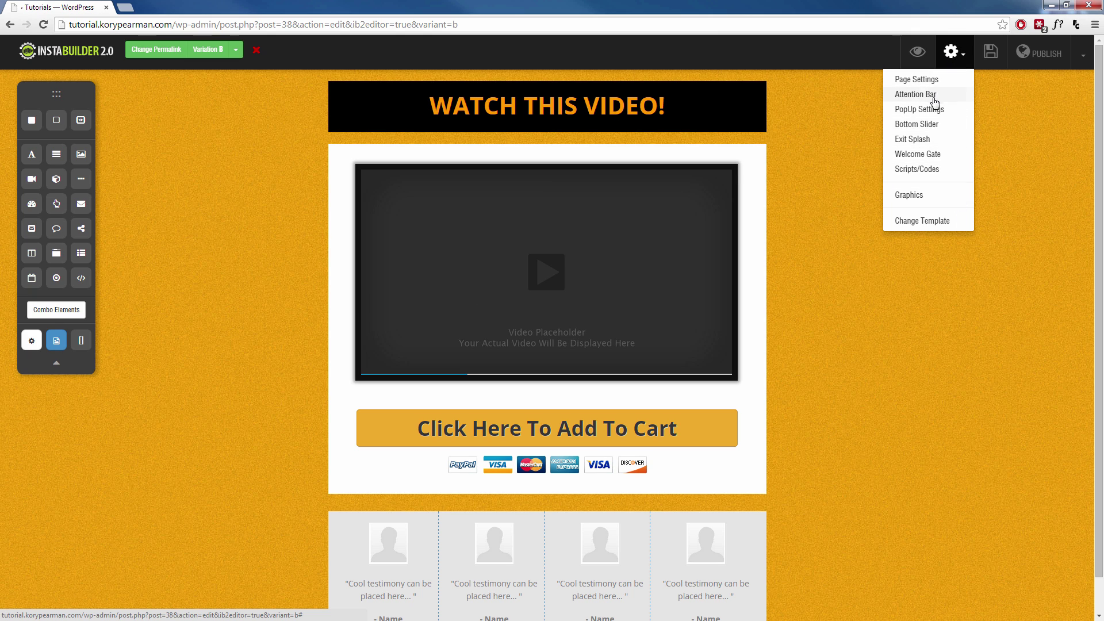
{"action": "left_click", "coordinate": [922, 80]}
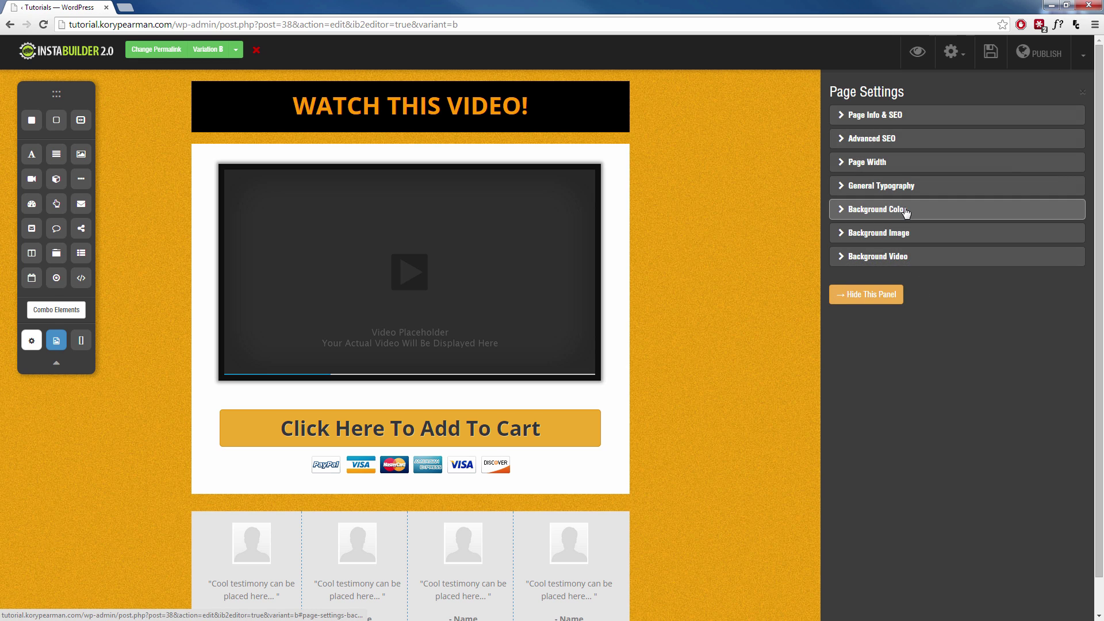
{"action": "left_click", "coordinate": [906, 231]}
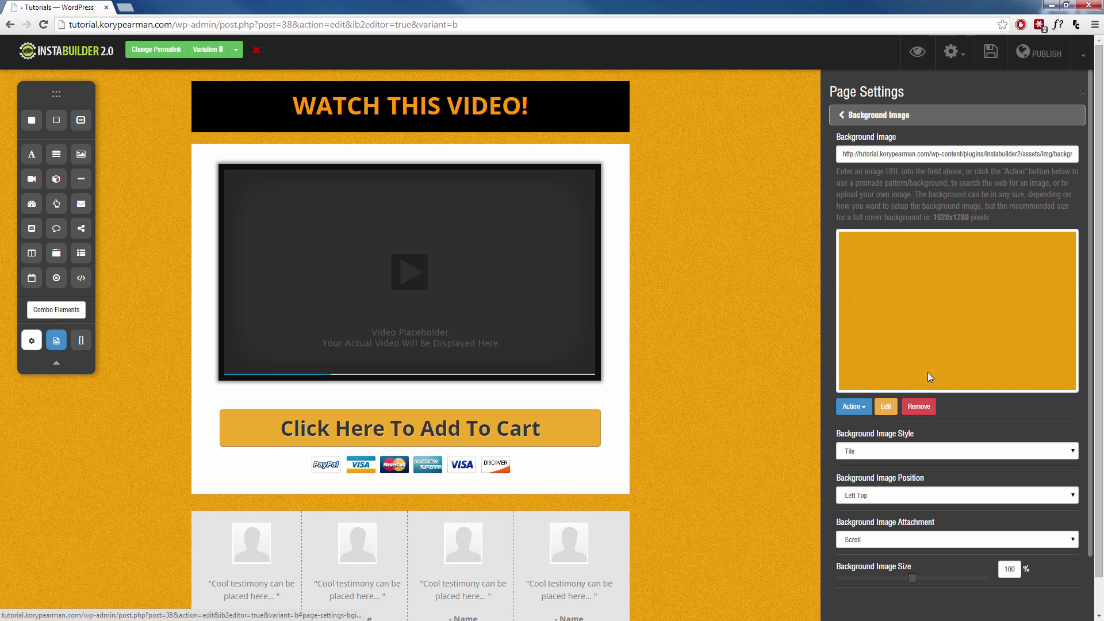
{"action": "left_click", "coordinate": [852, 406]}
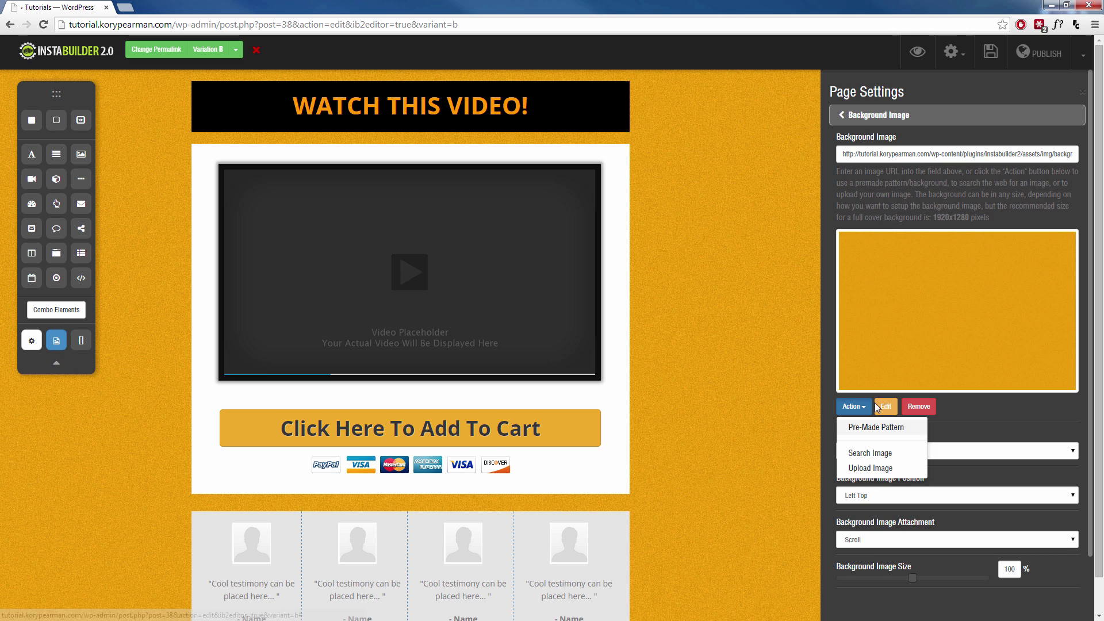
{"action": "left_click", "coordinate": [868, 431]}
{"action": "left_click", "coordinate": [865, 303]}
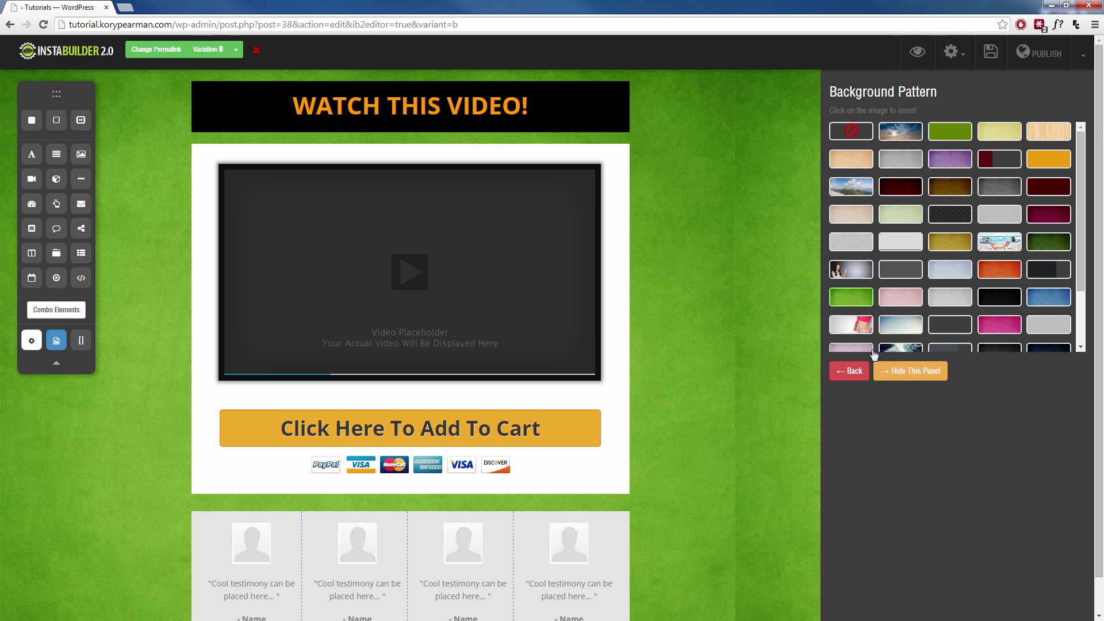
{"action": "left_click", "coordinate": [850, 371]}
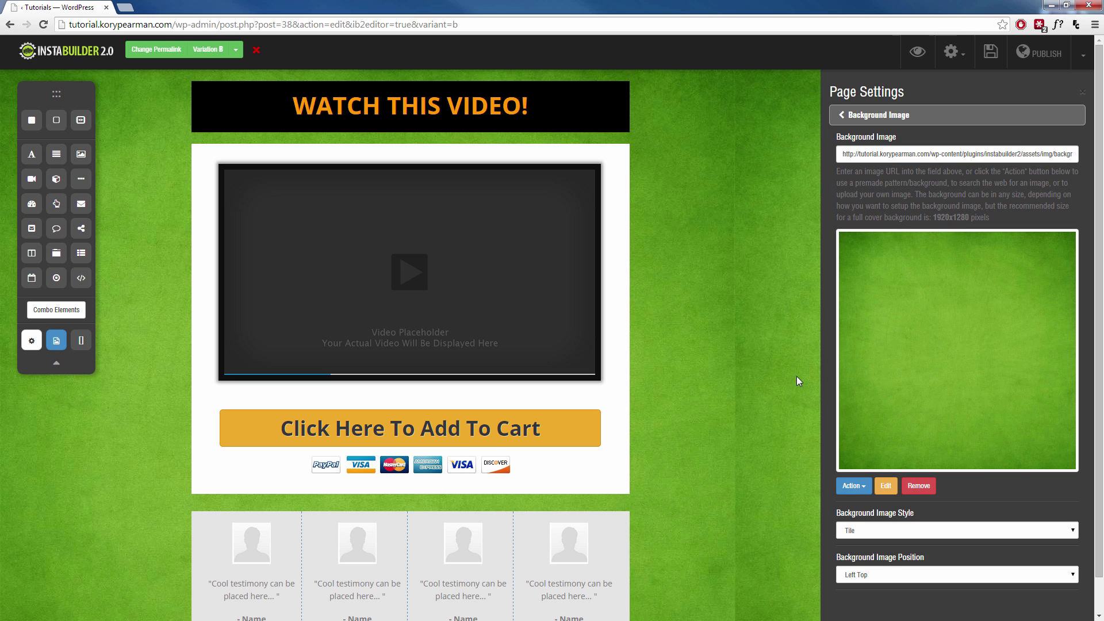
{"action": "scroll", "coordinate": [868, 368], "scroll_direction": "down", "scroll_amount": 3}
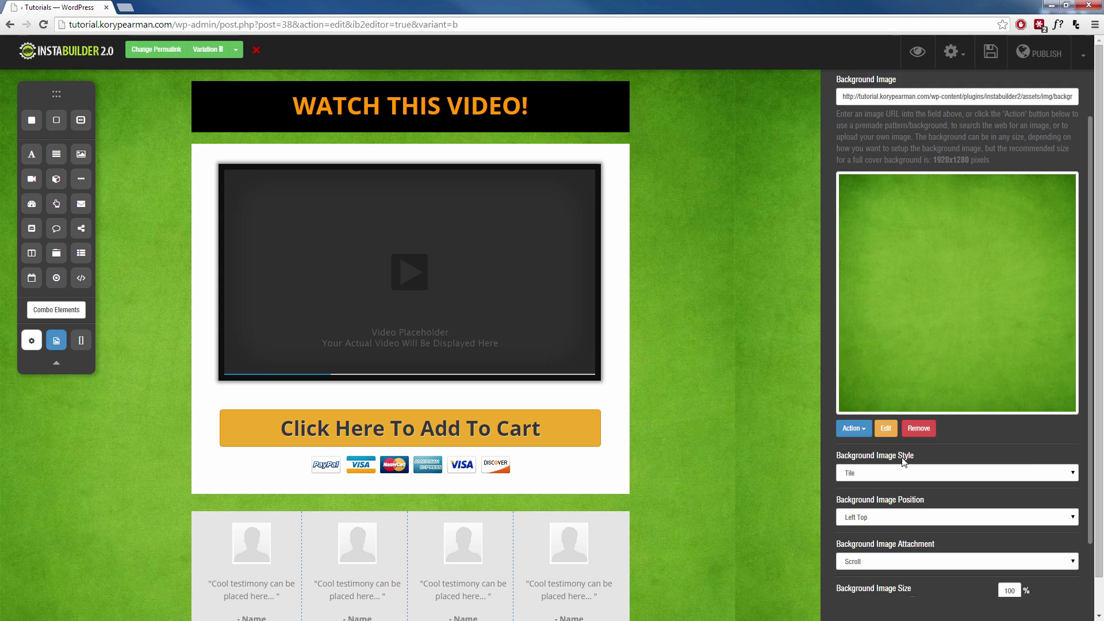
{"action": "left_click", "coordinate": [865, 575]}
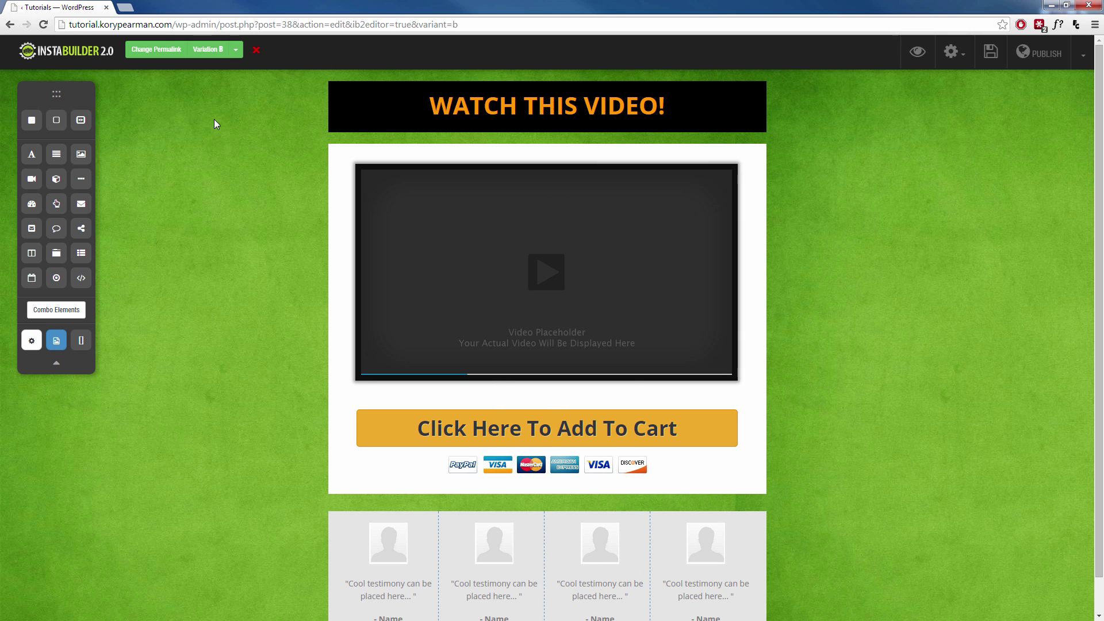
- In Split Test Settings, set Variation A's traffic weight to 50 and select Variation B's weight
{"action": "left_click", "coordinate": [238, 53]}
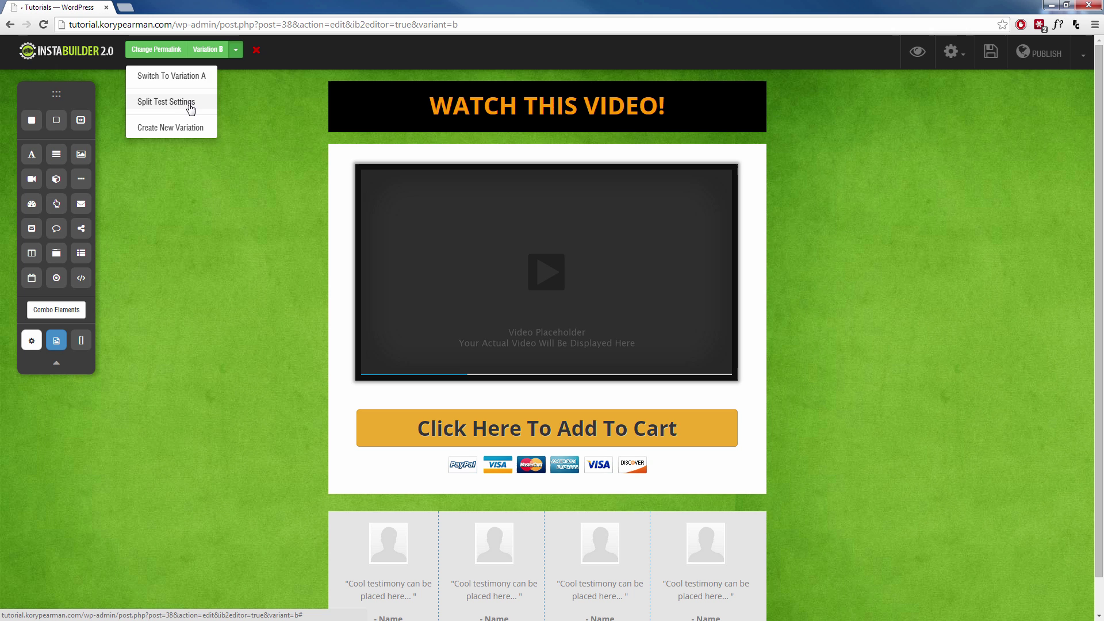
{"action": "left_click", "coordinate": [166, 102]}
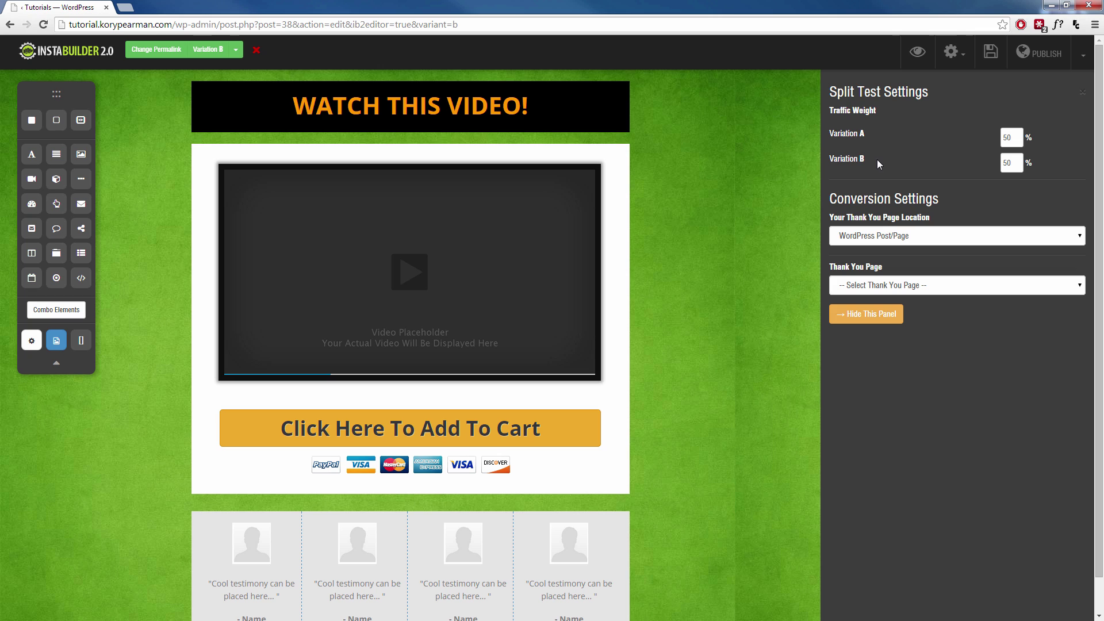
{"action": "left_click", "coordinate": [1016, 135]}
{"action": "type", "text": "90"}
{"action": "double_click", "coordinate": [1010, 137]}
{"action": "type", "text": "50"}
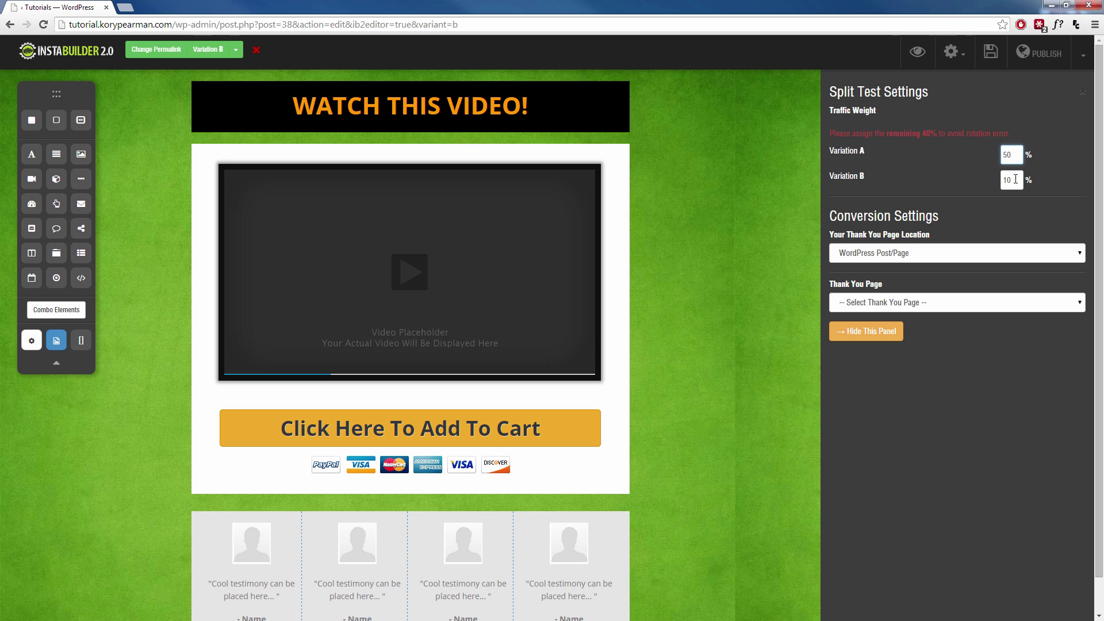
{"action": "double_click", "coordinate": [1015, 178]}
- Give Variation B a 50 traffic weight and choose Sample Page as the thank-you page
{"action": "type", "text": "50"}
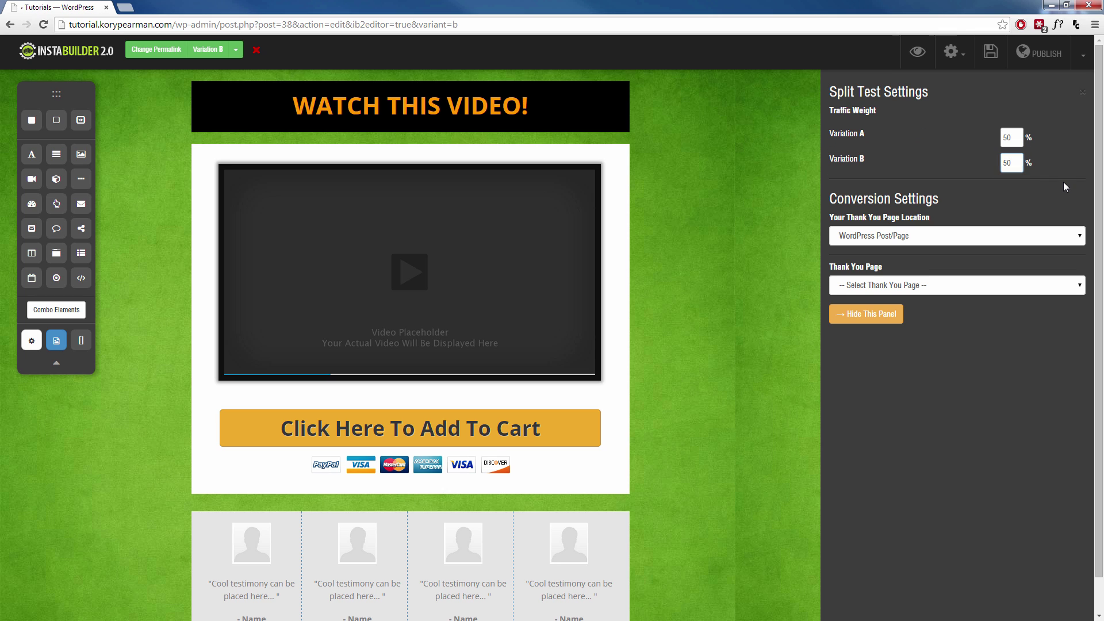
{"action": "left_click", "coordinate": [1063, 183]}
{"action": "left_click", "coordinate": [952, 287]}
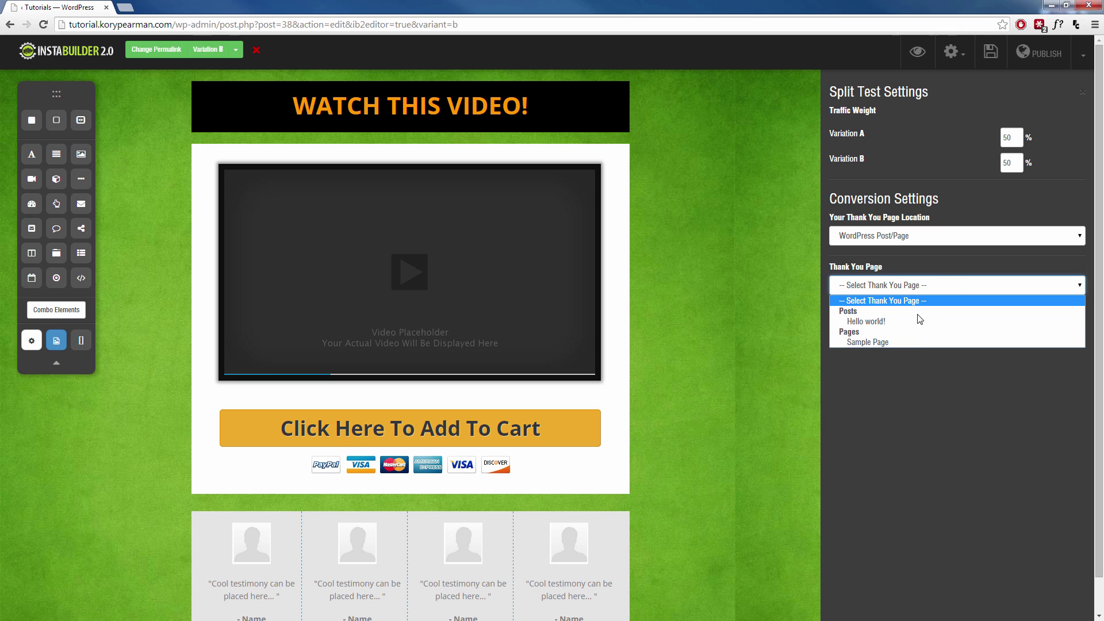
{"action": "left_click", "coordinate": [905, 341]}
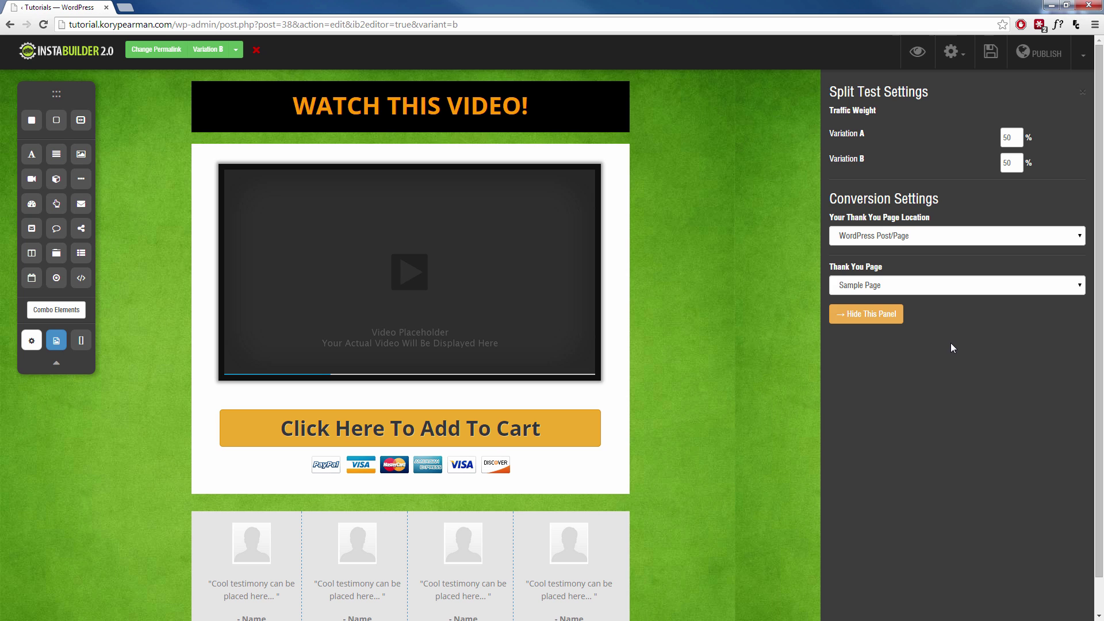
- Change the thank-you location to External Page, select the tracking code, and close the settings
{"action": "left_click", "coordinate": [965, 236]}
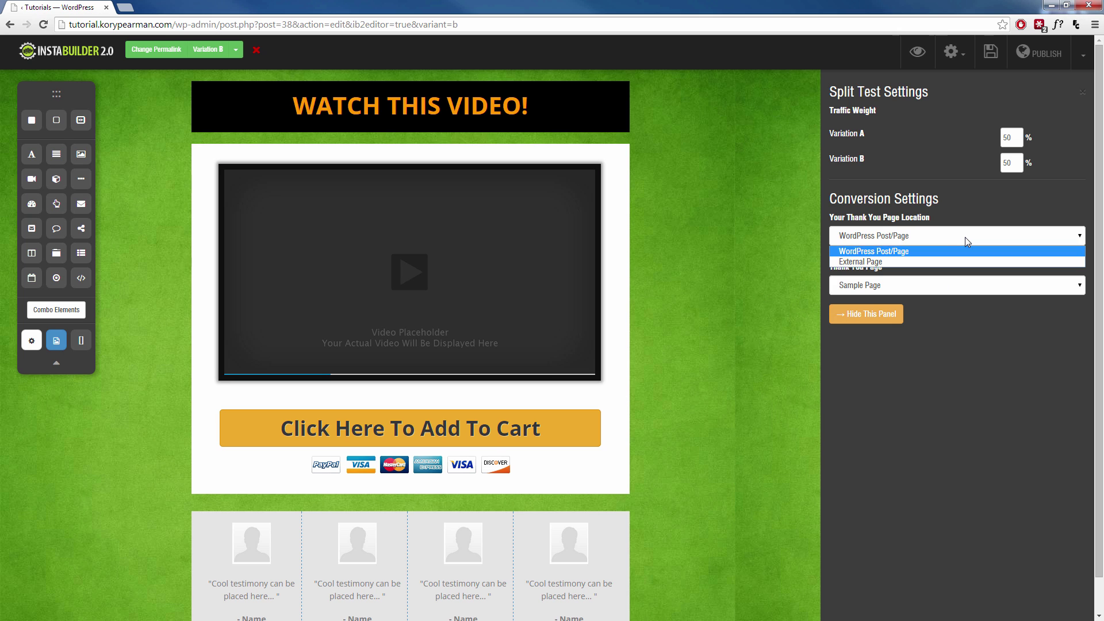
{"action": "left_click", "coordinate": [907, 261]}
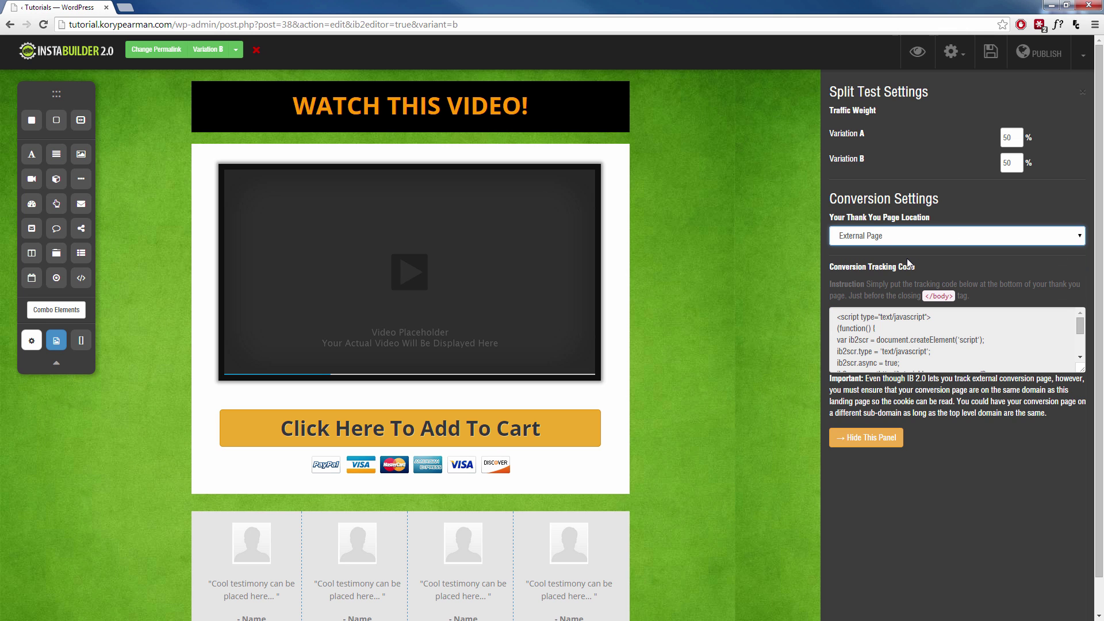
{"action": "left_click", "coordinate": [837, 320]}
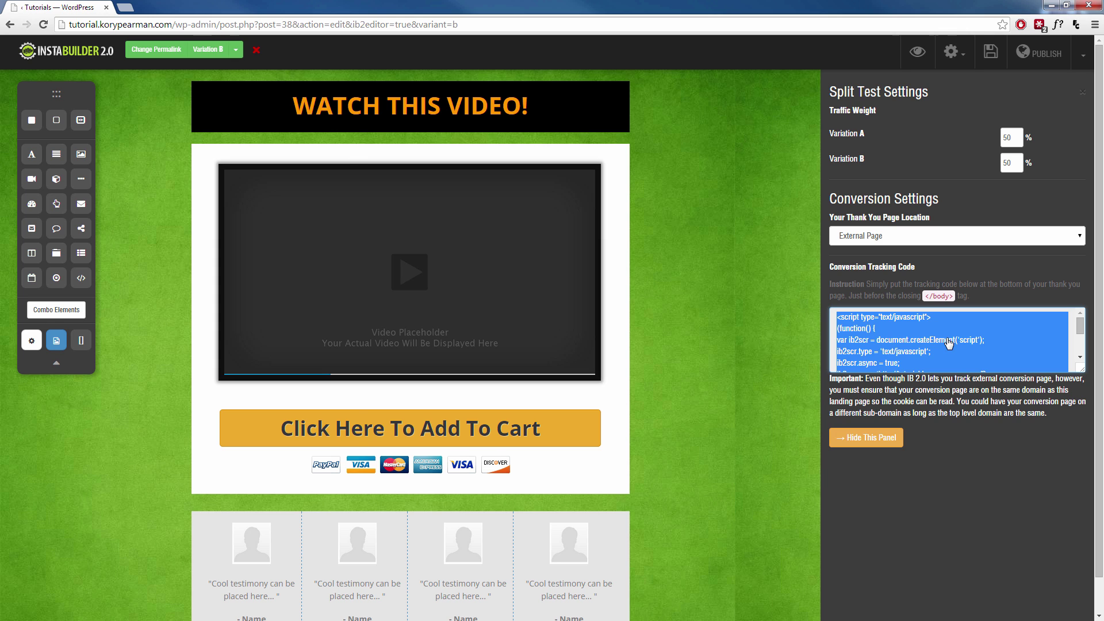
{"action": "left_click", "coordinate": [866, 438]}
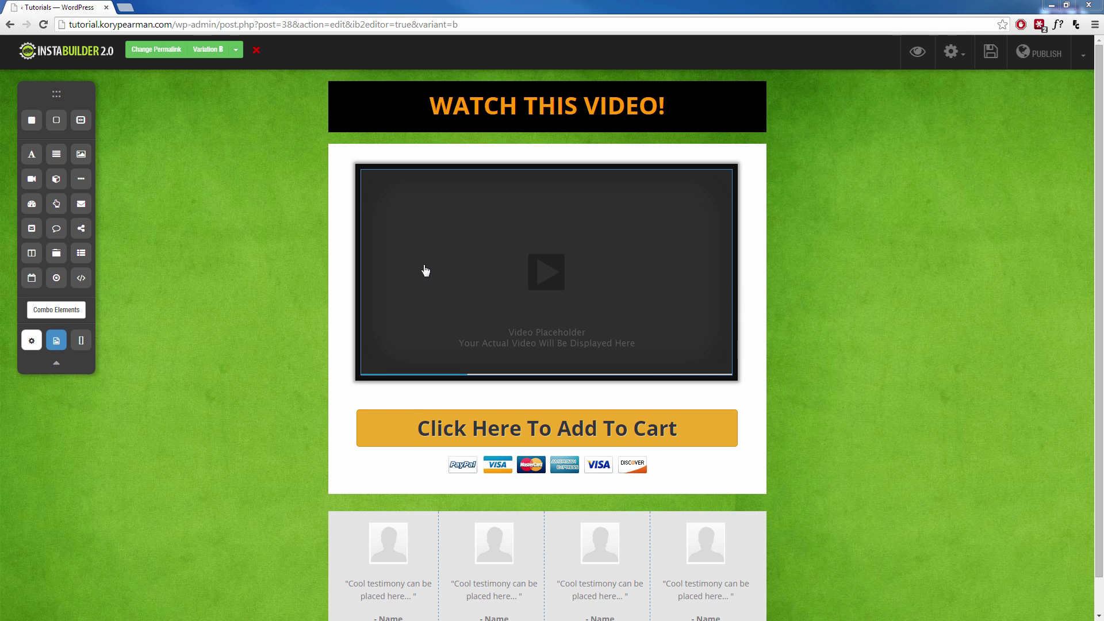
- Switch from Variation B back to Variation A
{"action": "left_click", "coordinate": [239, 54]}
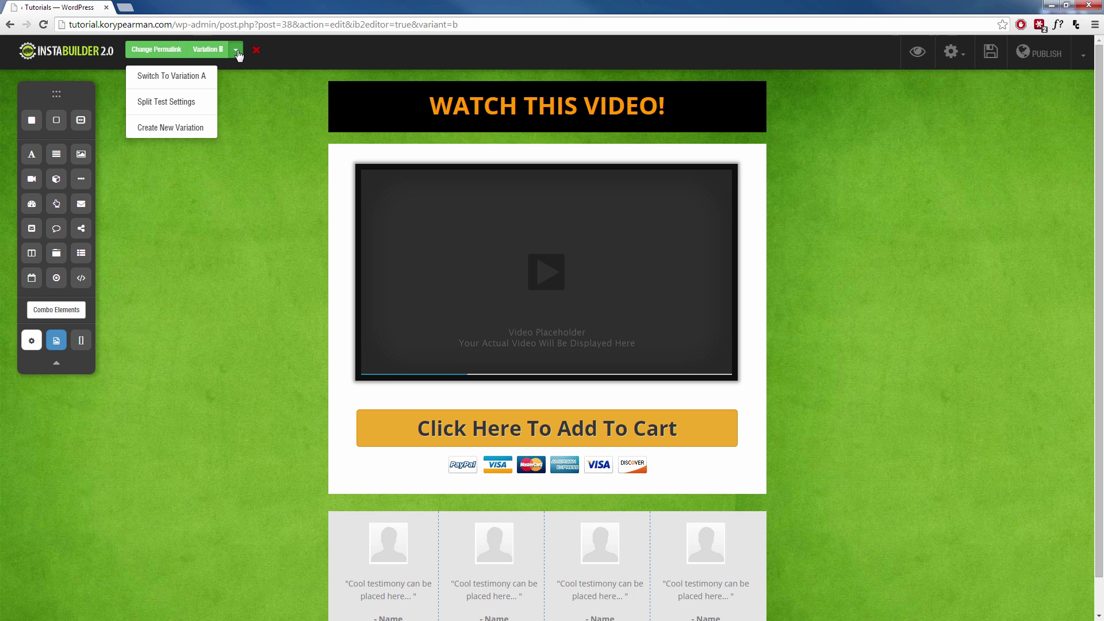
{"action": "left_click", "coordinate": [173, 76]}
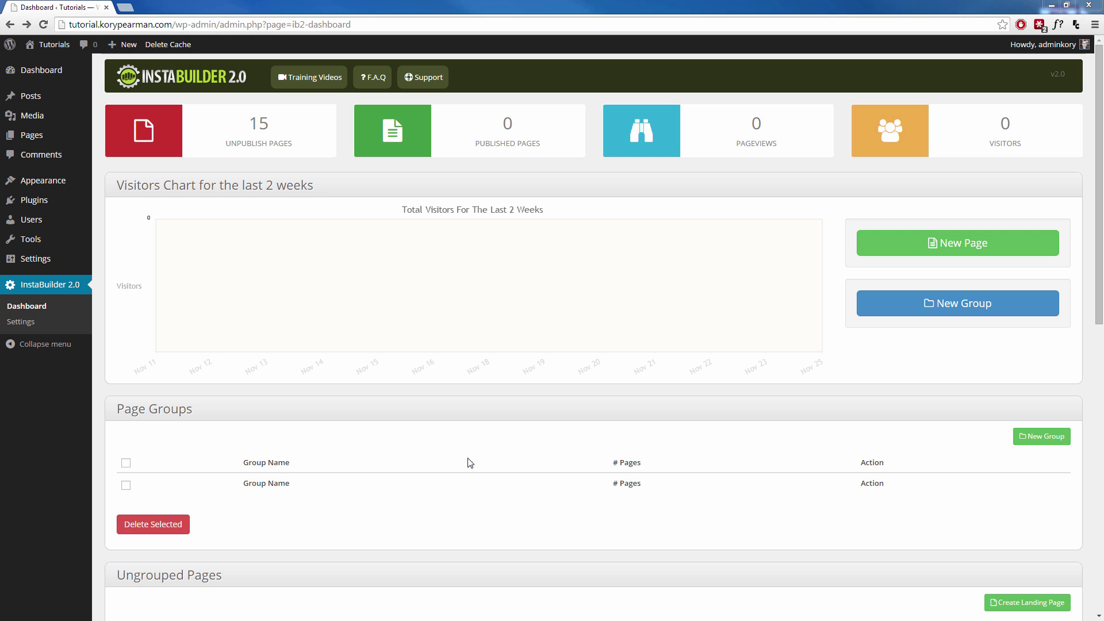
- Open the stats for the yellowwall page under Ungrouped Pages
{"action": "scroll", "coordinate": [468, 460], "scroll_direction": "down", "scroll_amount": 3}
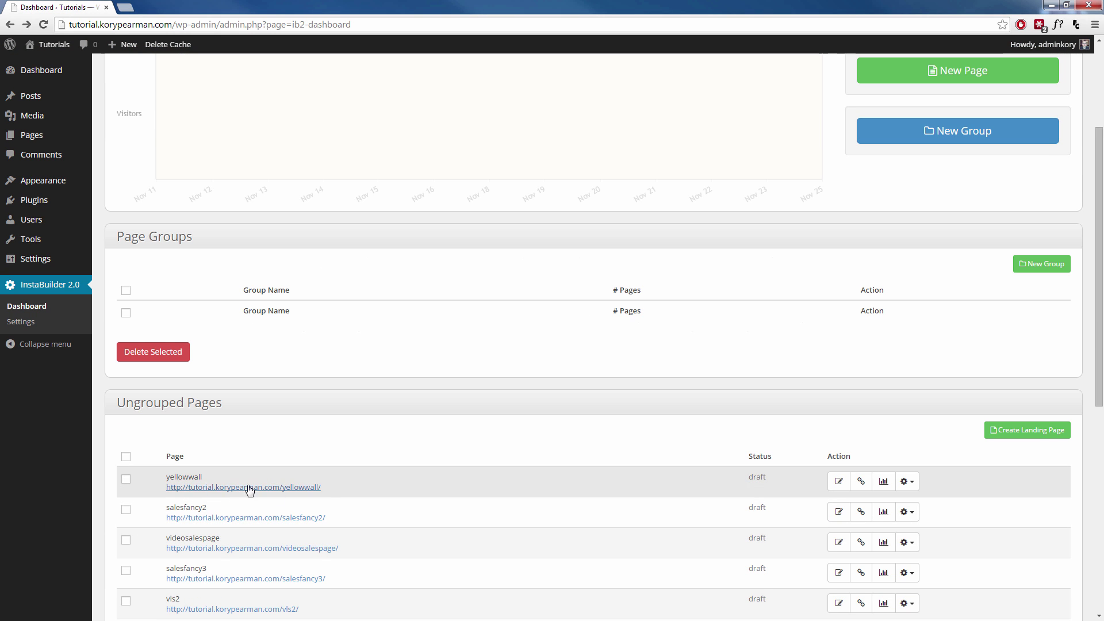
{"action": "left_click", "coordinate": [884, 486]}
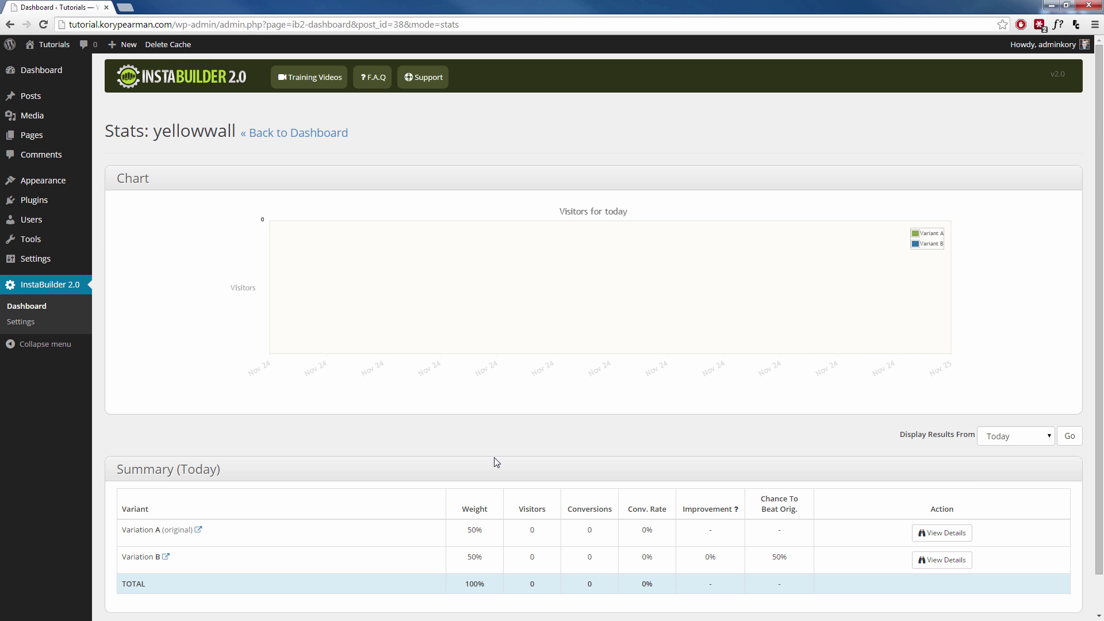
{"action": "scroll", "coordinate": [494, 457], "scroll_direction": "down", "scroll_amount": 1}
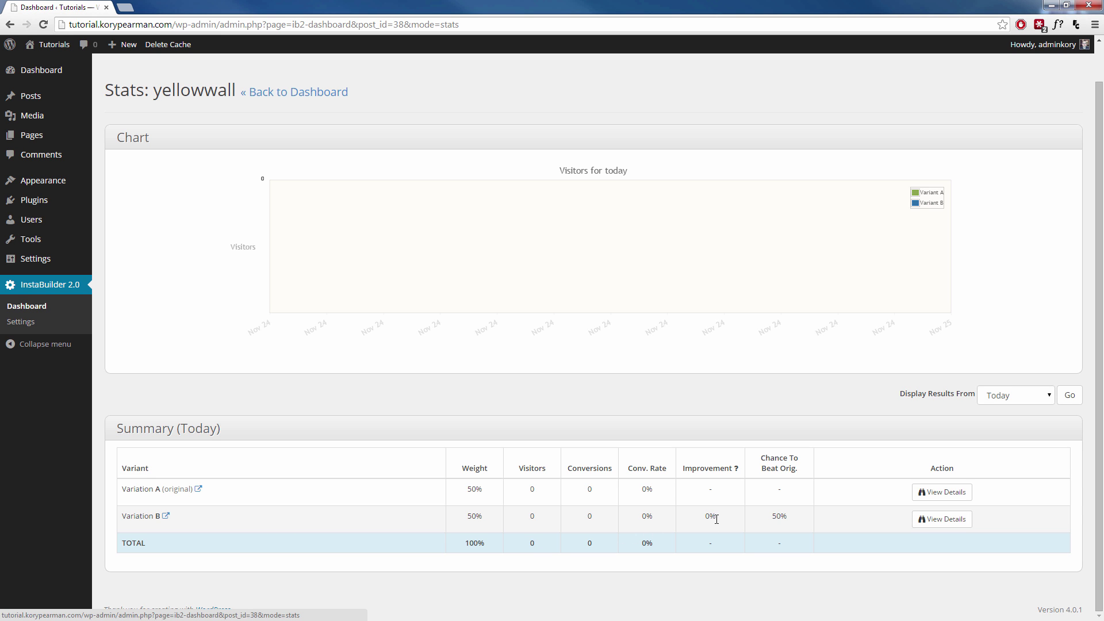
{"action": "left_click_drag", "start_coordinate": [701, 518], "coordinate": [724, 520]}
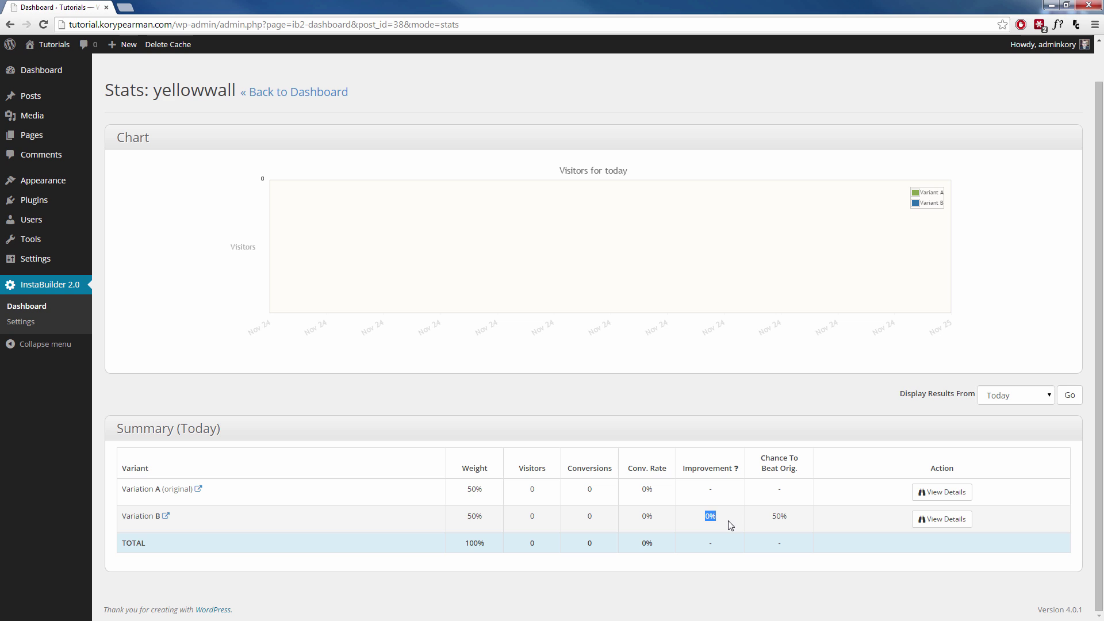
{"action": "left_click", "coordinate": [730, 524]}
{"action": "left_click_drag", "start_coordinate": [774, 517], "coordinate": [794, 522]}
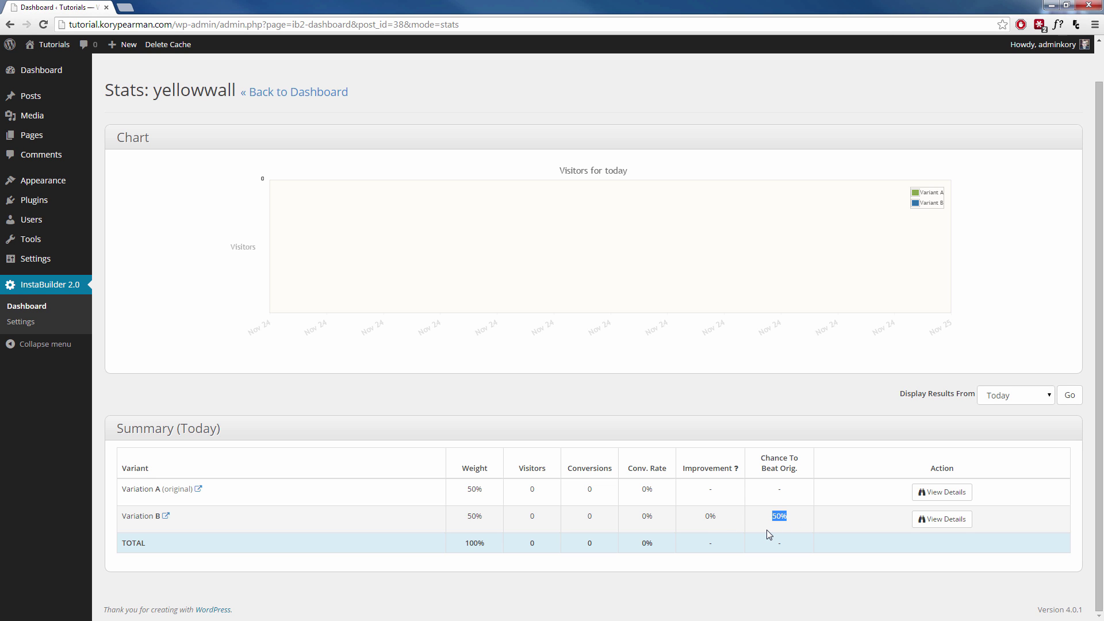